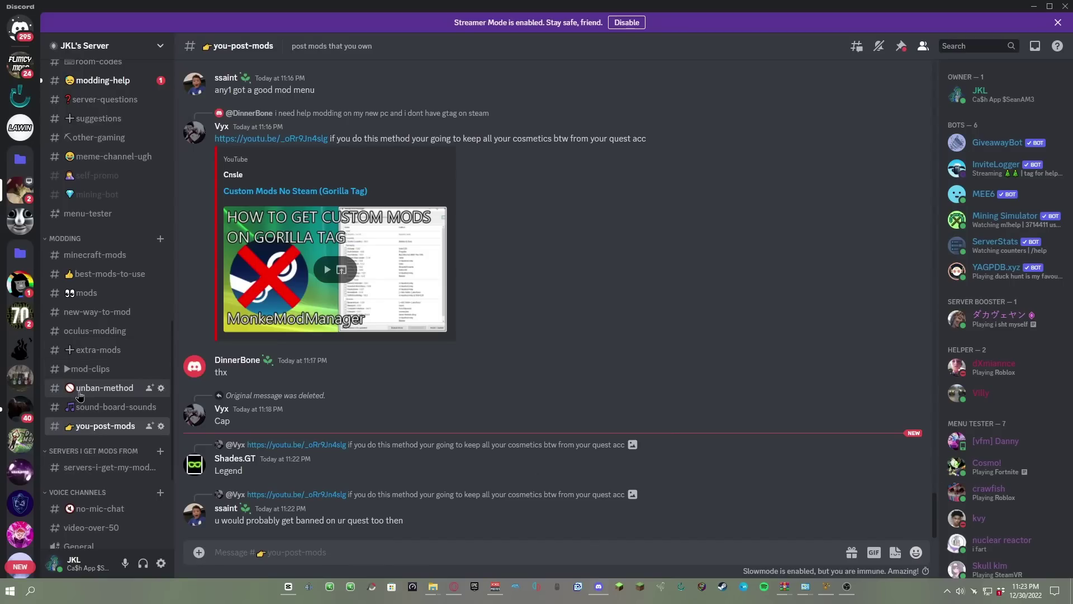
# - Open the oculus-modding channel in JKL's Server
pyautogui.scroll(-3, 101, 389)
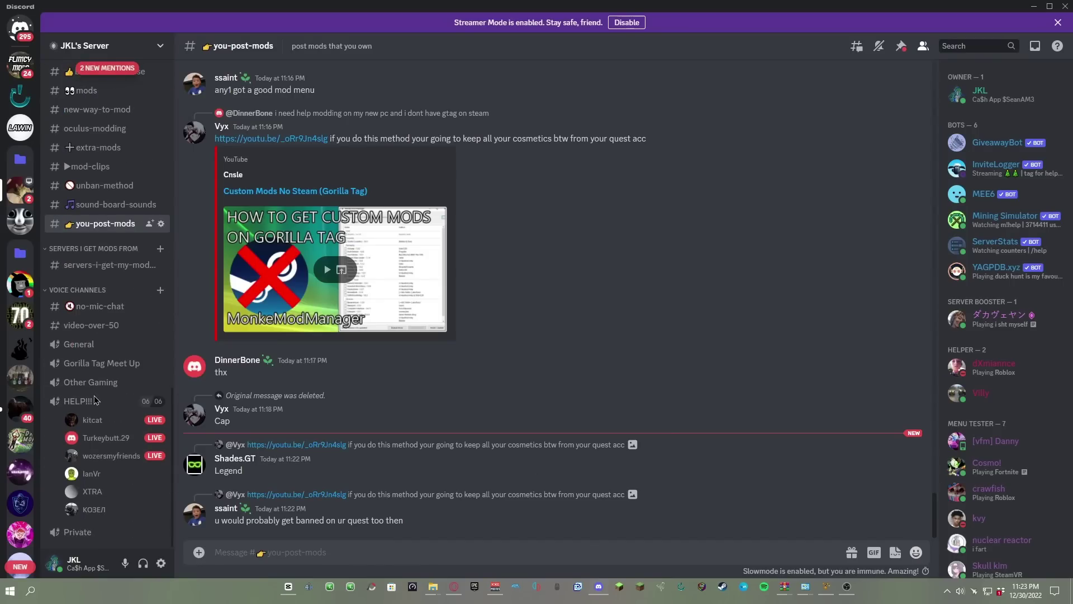
pyautogui.scroll(10, 101, 390)
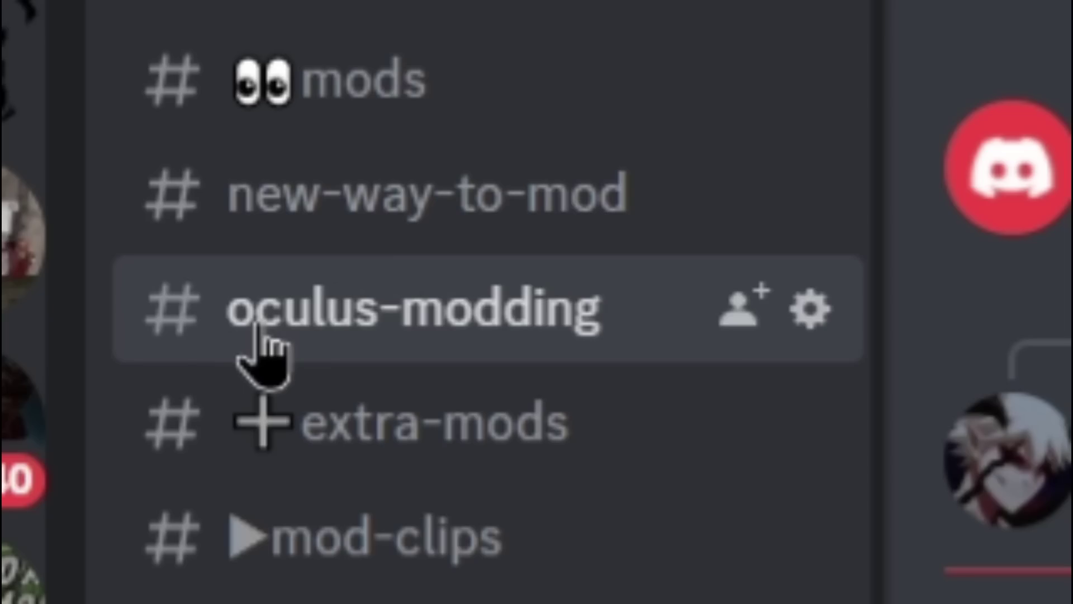
pyautogui.click(68, 392)
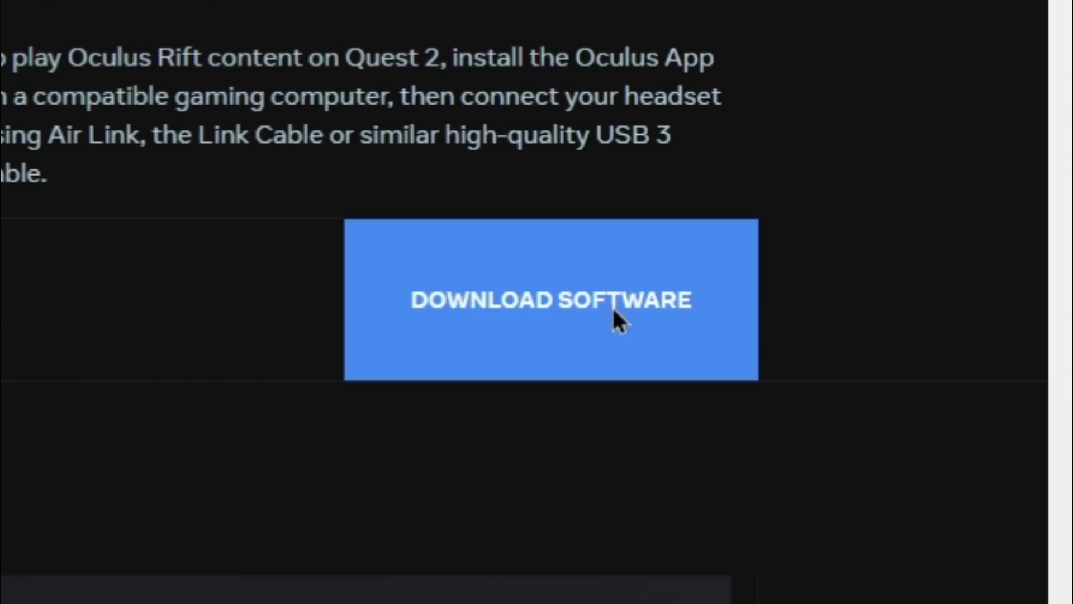
# - Download the Oculus PC software from the Quest setup page and launch OculusSetup from the setup downloads folder
pyautogui.click(915, 430)
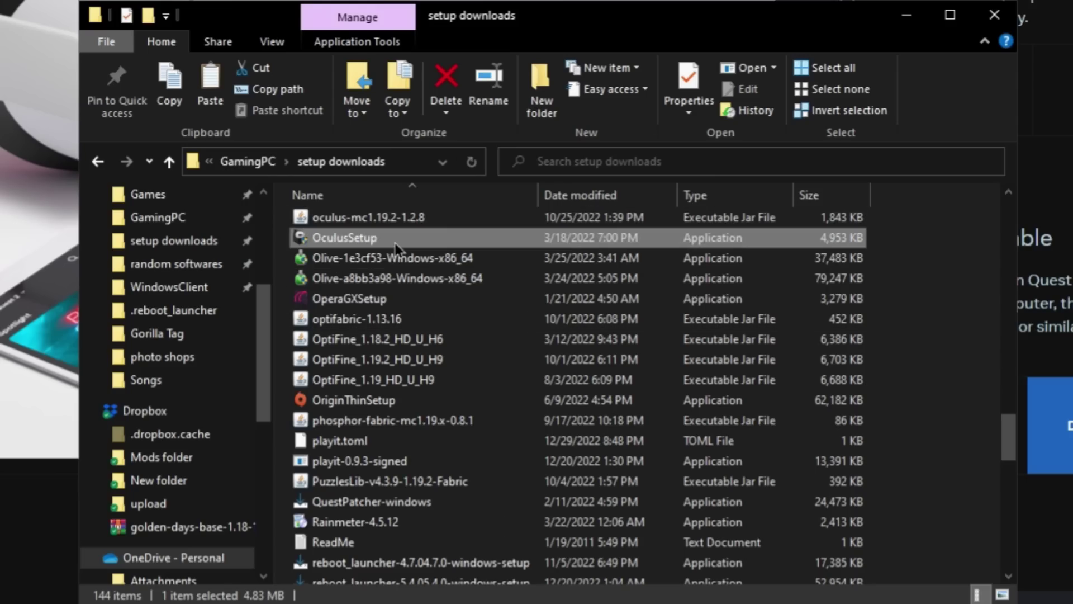
pyautogui.doubleClick(395, 244)
pyautogui.click(436, 338)
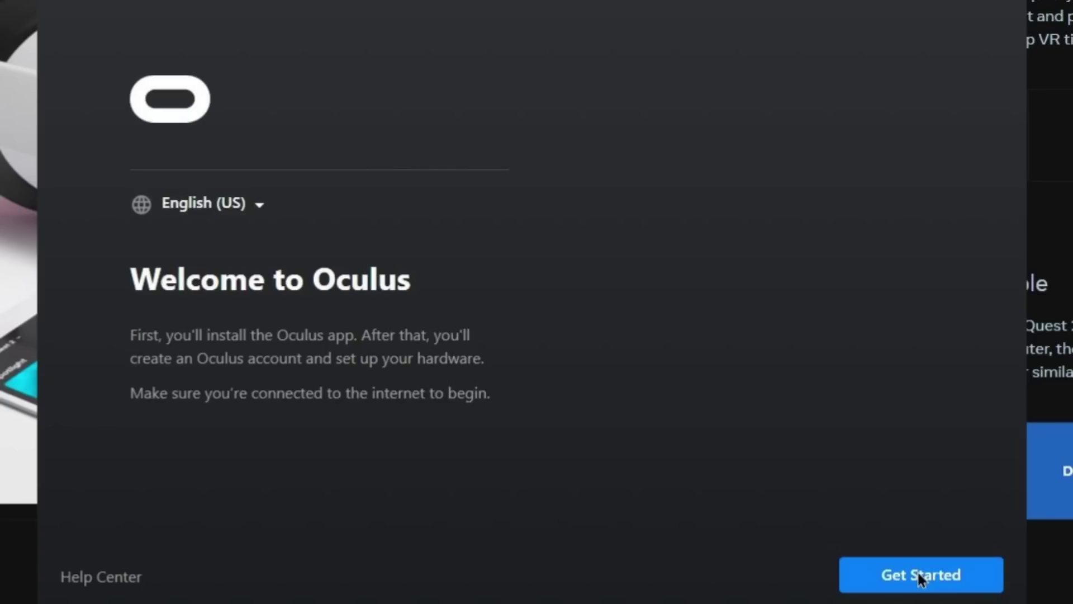
# - Install the Oculus app, agreeing to the terms and conditions, and continue past the finished installation
pyautogui.click(919, 574)
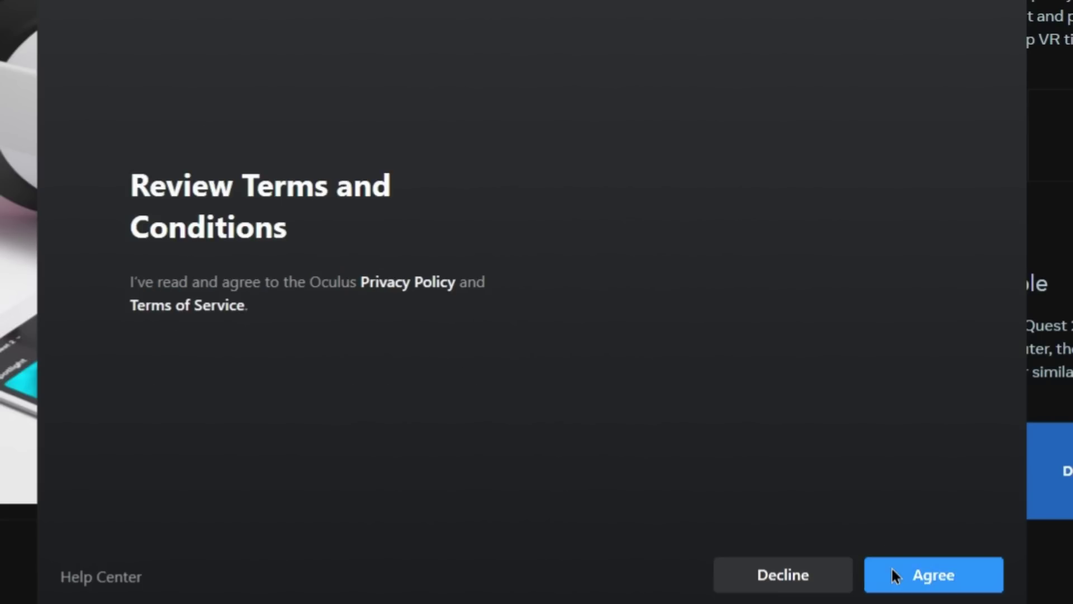
pyautogui.click(894, 576)
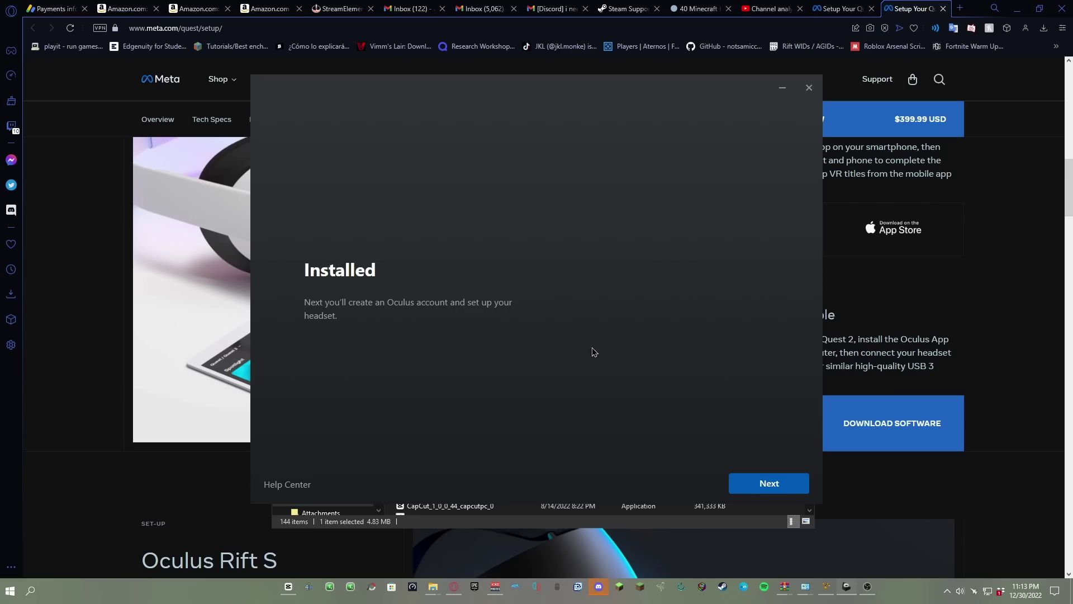
pyautogui.click(767, 488)
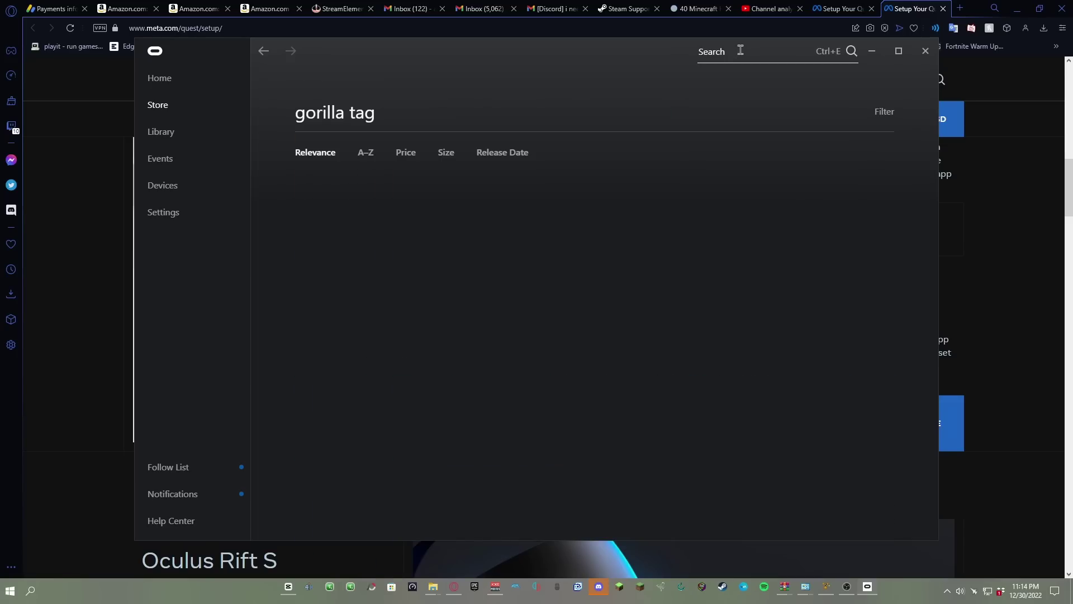
# - Open the Gorilla Tag page from the store search and install the game
pyautogui.click(402, 278)
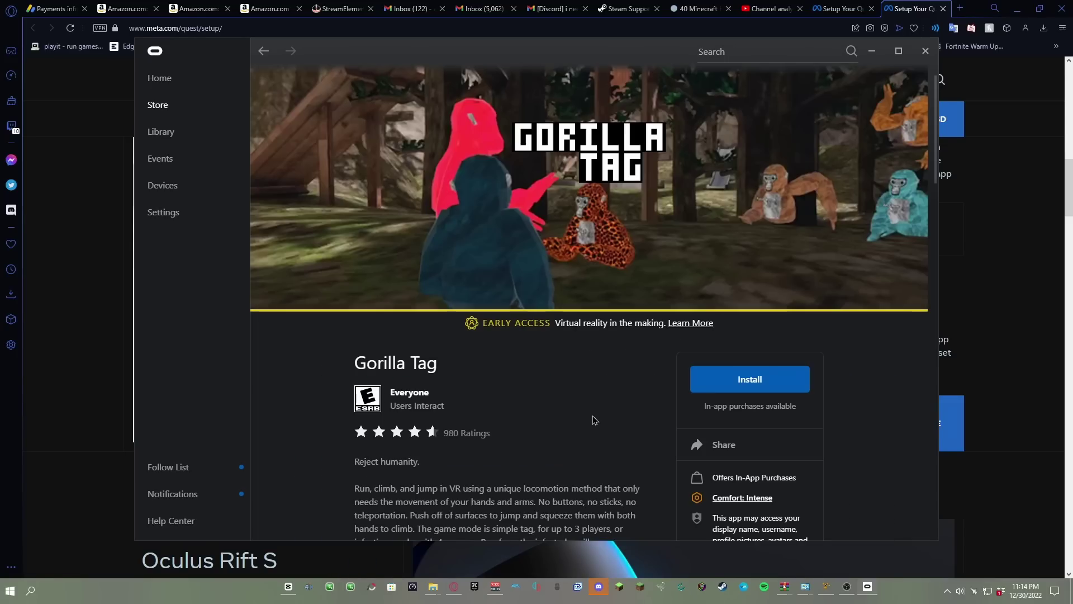
pyautogui.click(753, 392)
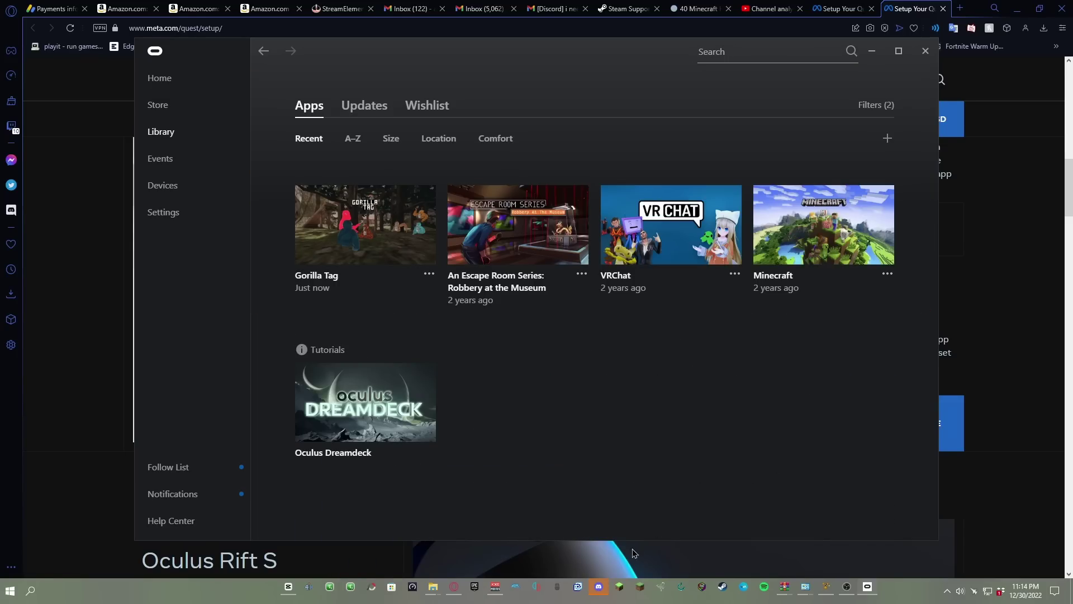
# - Switch to Discord's oculus-modding channel and show the plugins list in Monke Mod Manager
pyautogui.click(603, 587)
pyautogui.click(553, 345)
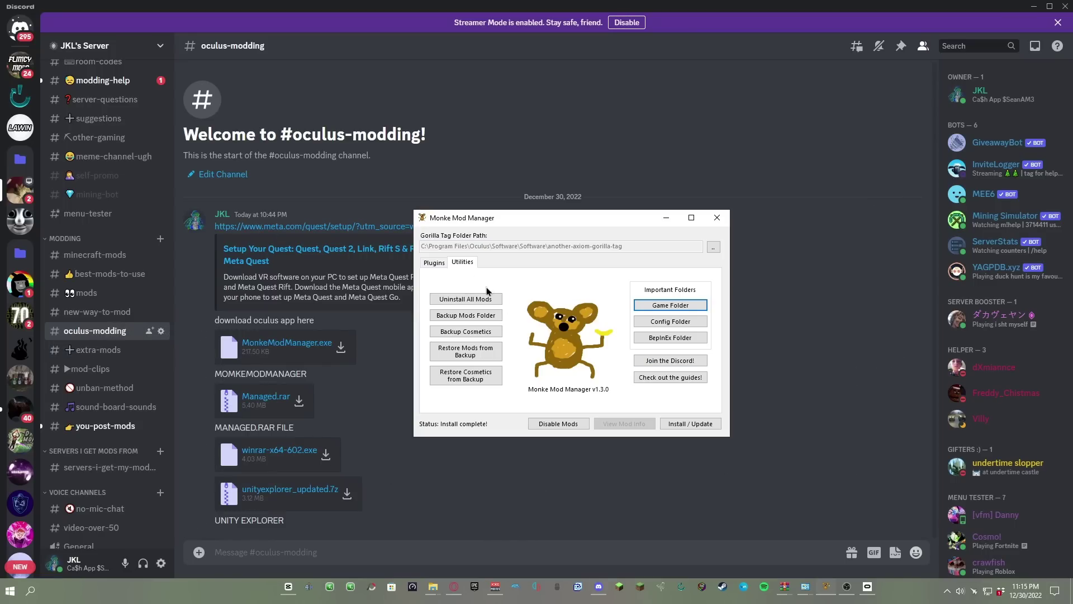
pyautogui.click(434, 262)
pyautogui.moveTo(712, 323); pyautogui.dragTo(718, 276)
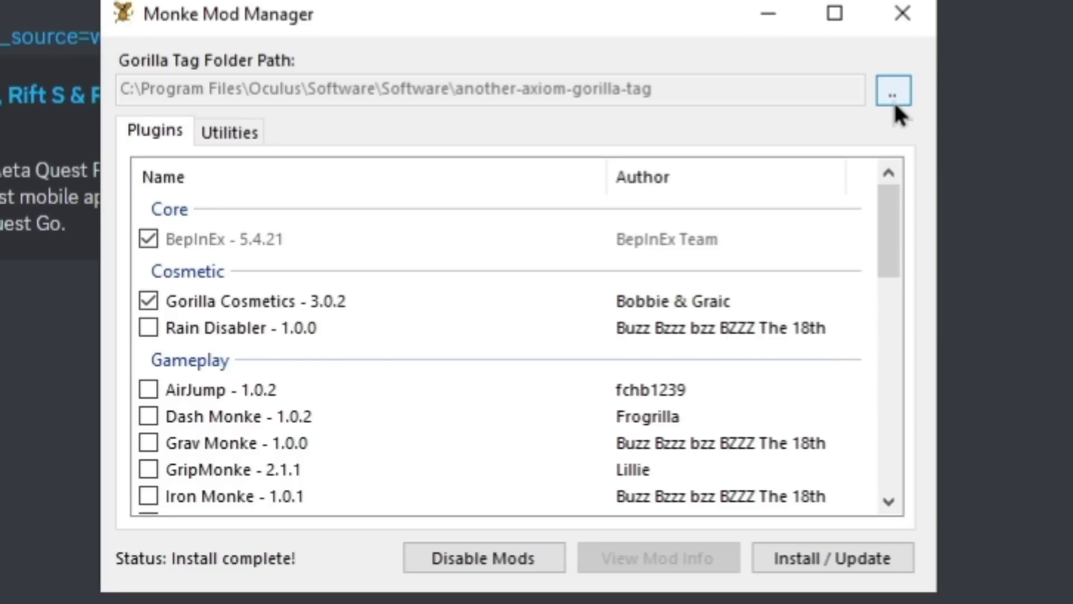
# - Set the Gorilla Tag folder path by choosing Gorilla Tag in C:\Program Files\Oculus\Software\Software\another-axiom-gorilla-tag
pyautogui.click(894, 94)
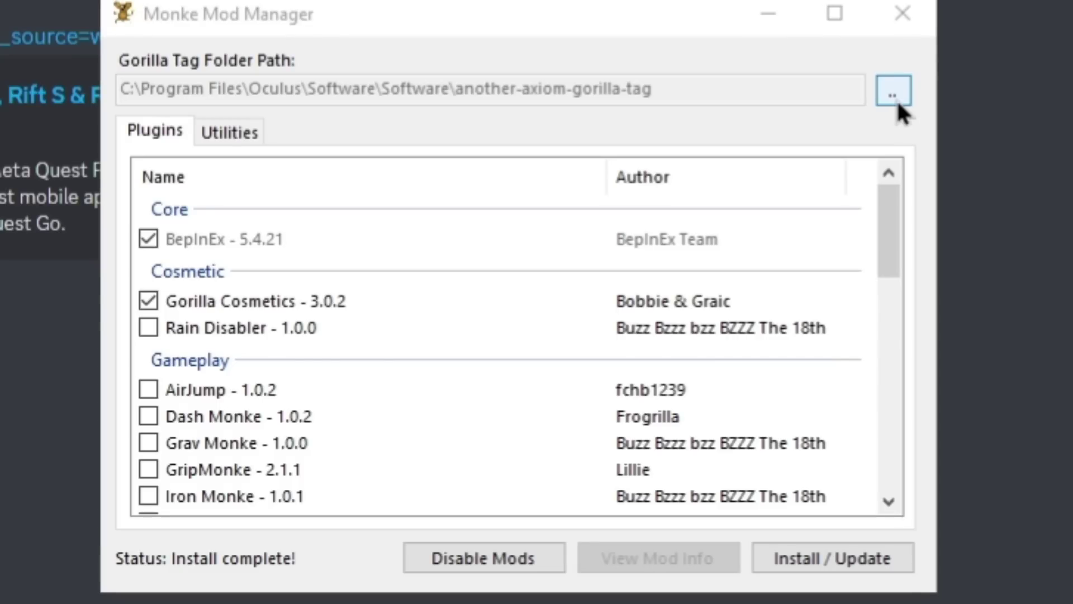
pyautogui.click(92, 393)
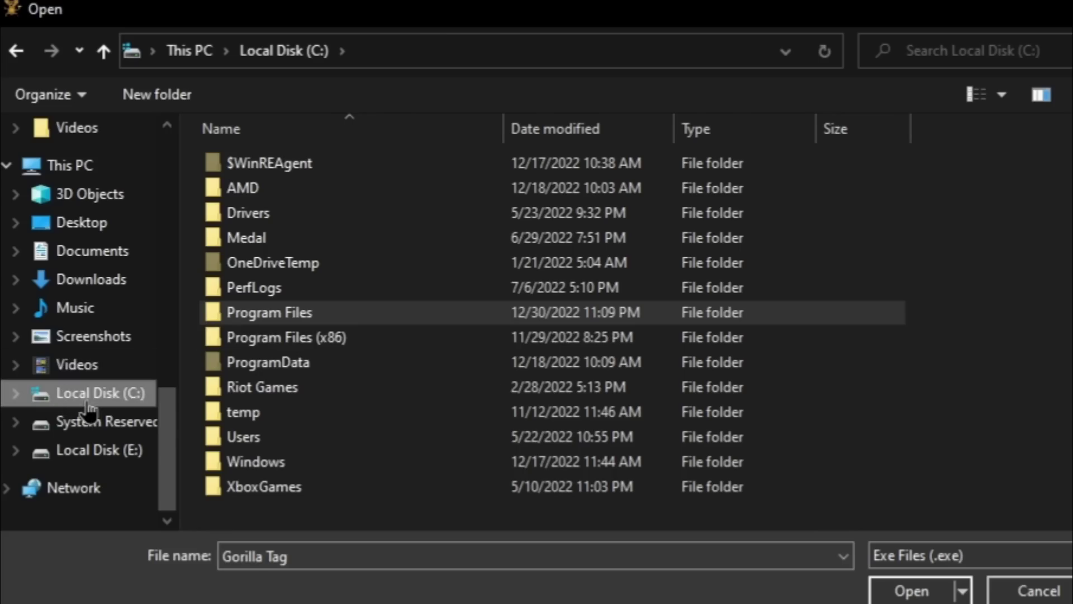
pyautogui.doubleClick(293, 315)
pyautogui.scroll(-5, 324, 336)
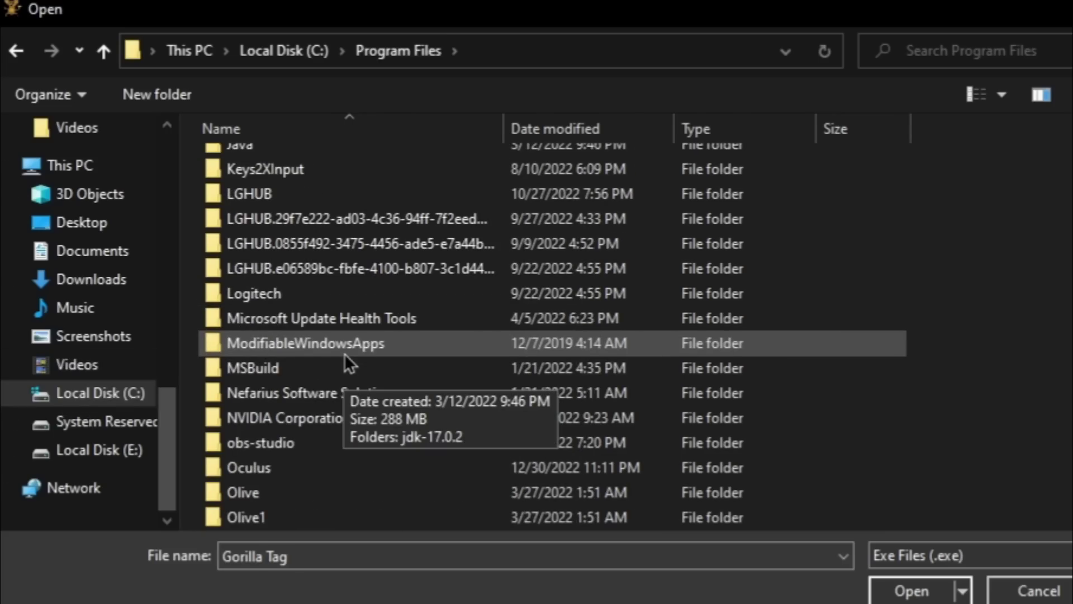
pyautogui.scroll(-1, 344, 353)
pyautogui.doubleClick(294, 423)
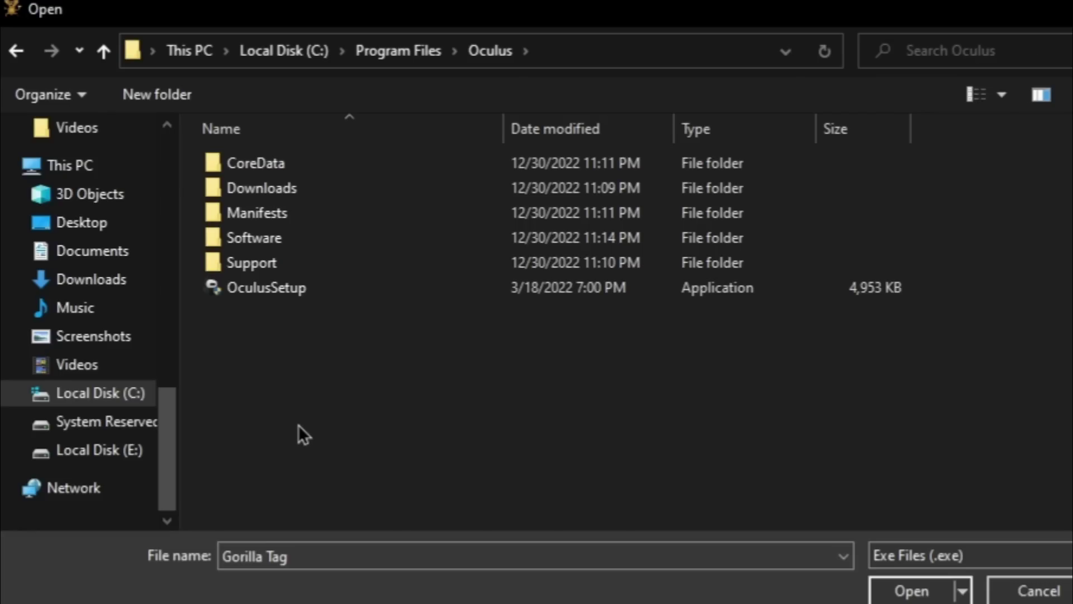
pyautogui.doubleClick(259, 238)
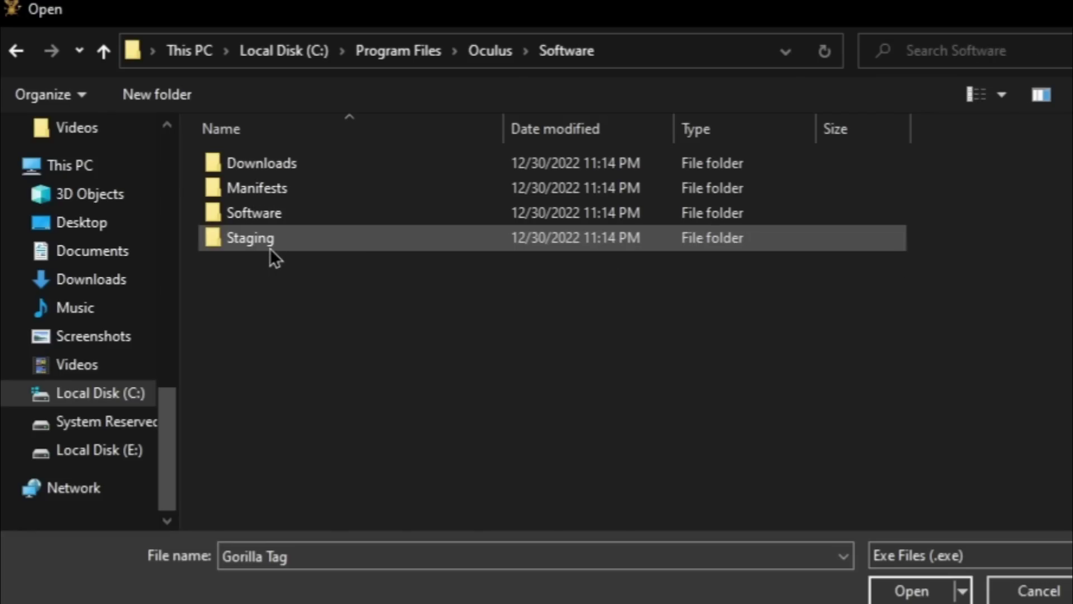
pyautogui.doubleClick(282, 214)
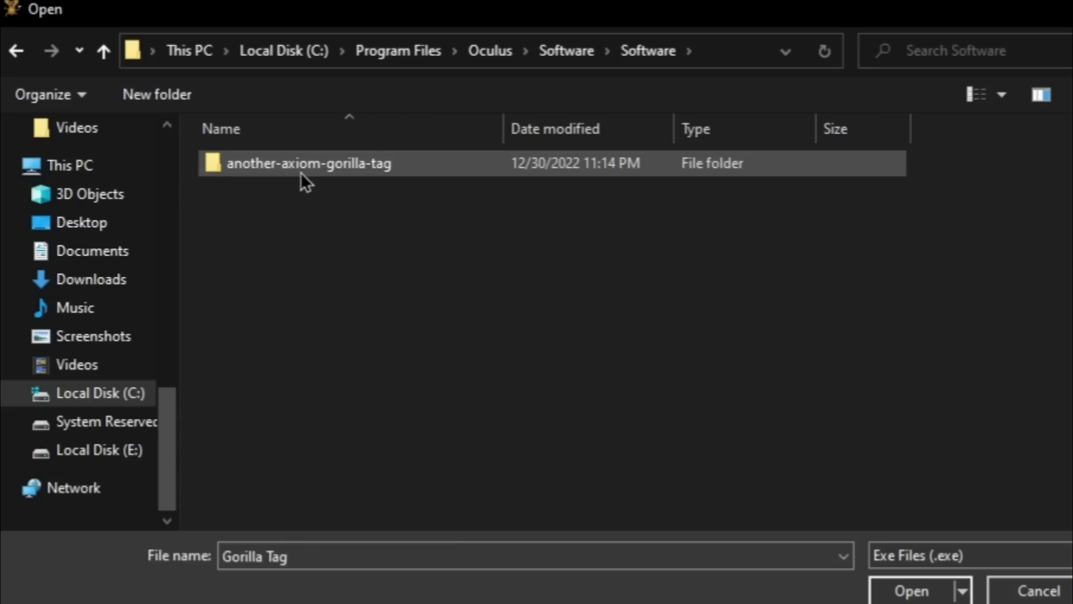
pyautogui.doubleClick(346, 175)
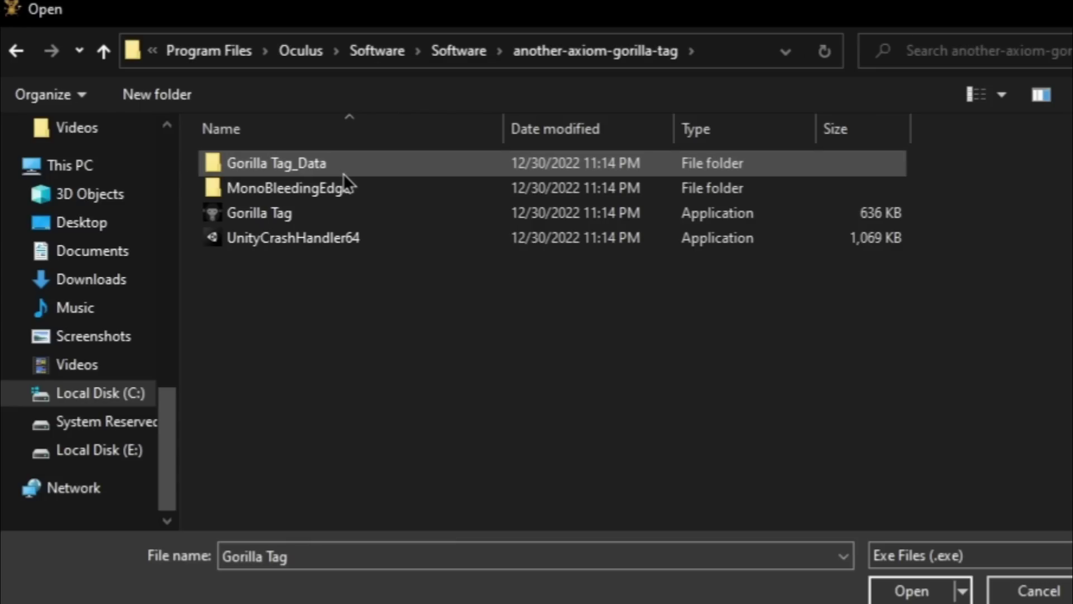
pyautogui.click(904, 591)
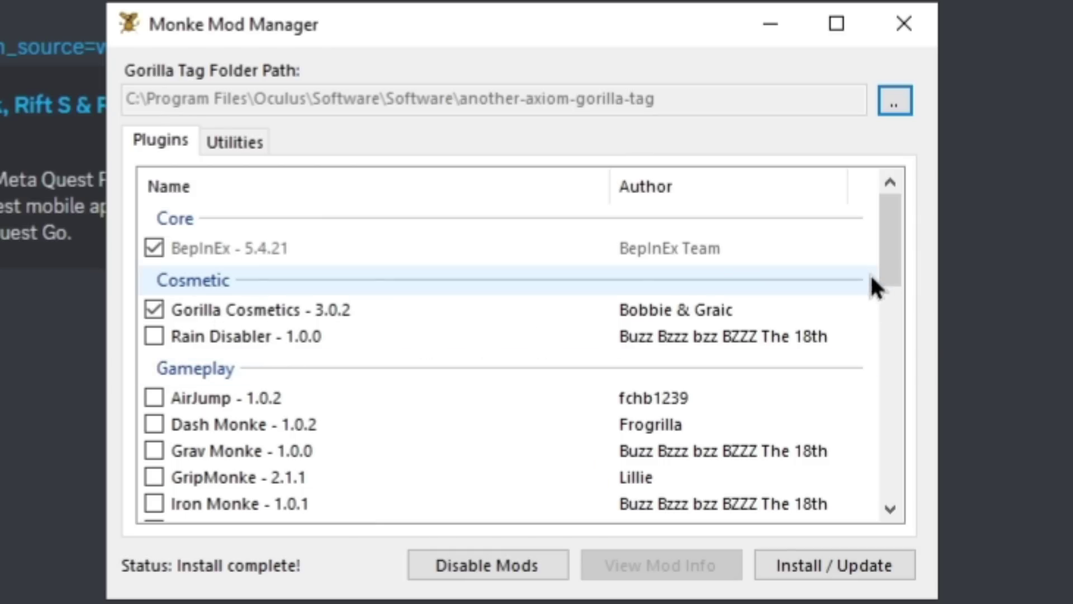
# - Review the selected plugins, including Haunted Mod Menu, TMPLoader and Monke Map Loader, and install them
pyautogui.moveTo(890, 268); pyautogui.dragTo(884, 430)
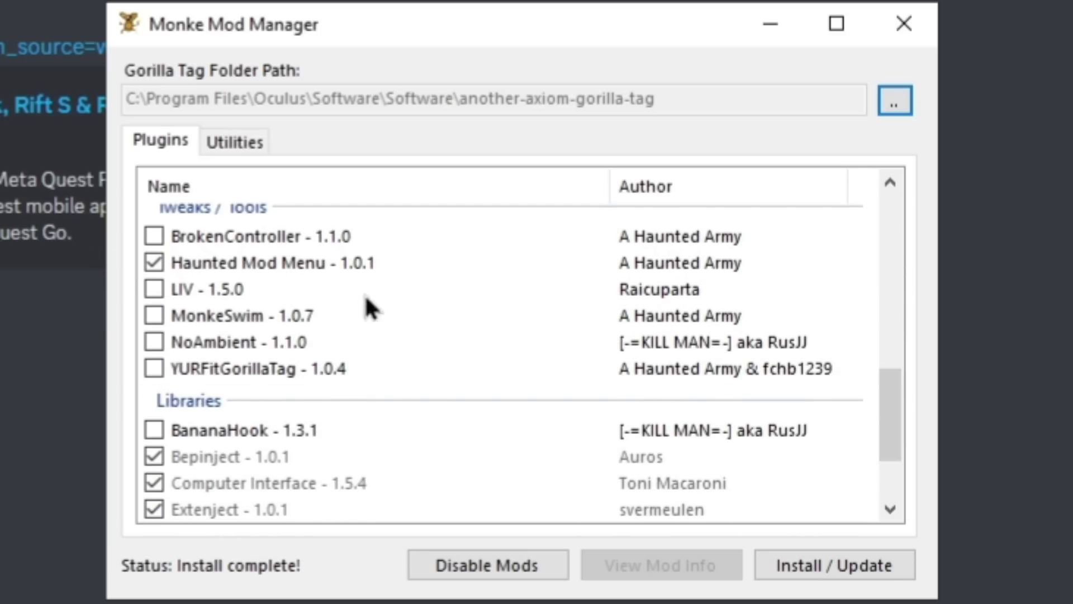
pyautogui.scroll(-2, 367, 307)
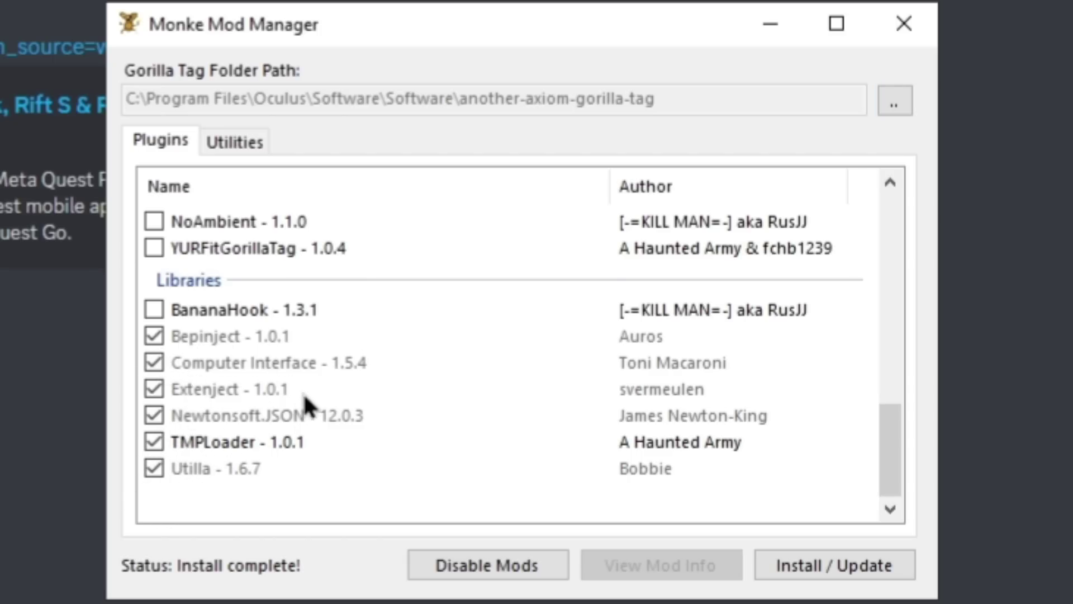
pyautogui.scroll(2, 336, 447)
pyautogui.scroll(5, 340, 452)
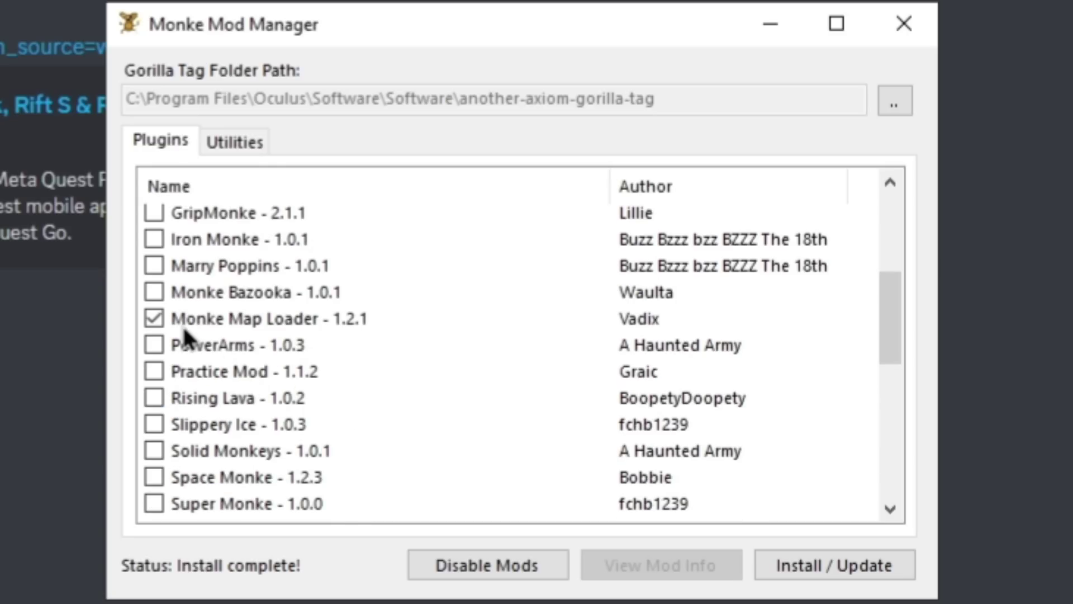
pyautogui.click(806, 572)
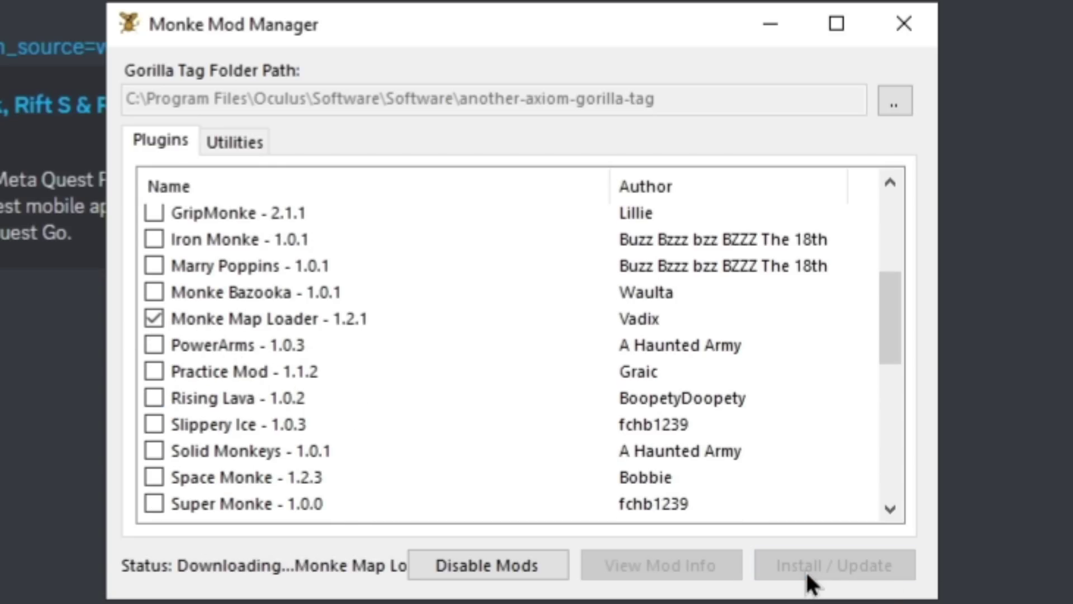
# - Open the game folder from Monke Mod Manager and go to Gorilla Tag_Data\Managed
pyautogui.click(235, 157)
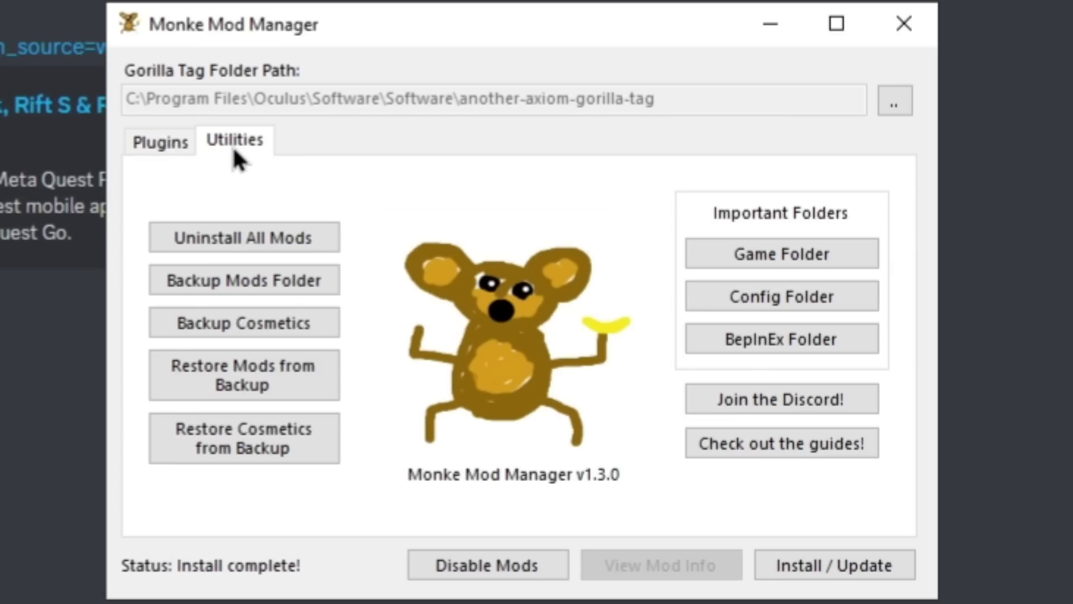
pyautogui.click(820, 256)
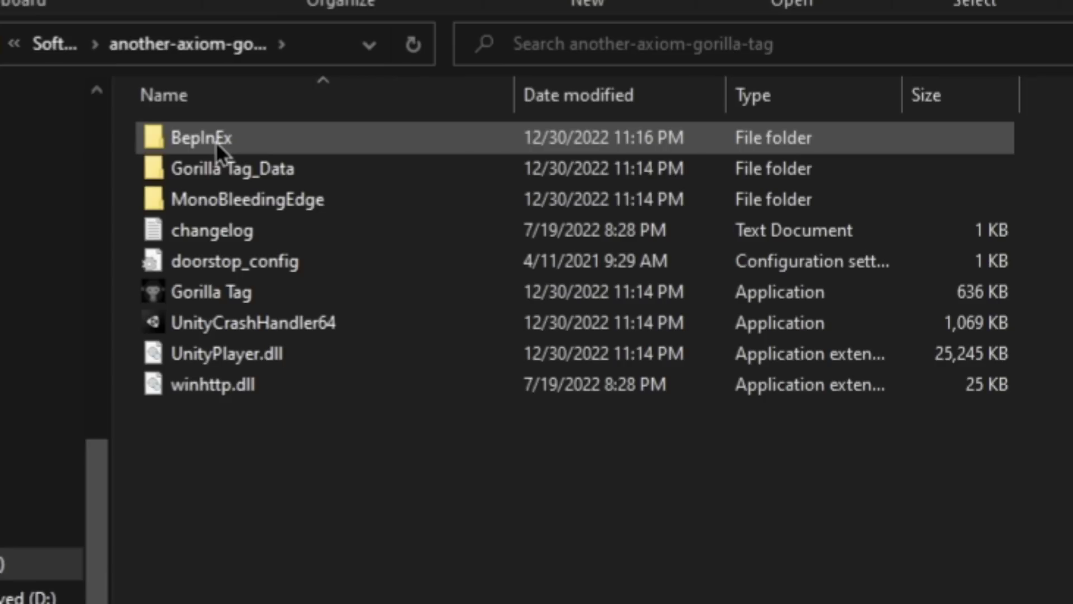
pyautogui.doubleClick(229, 170)
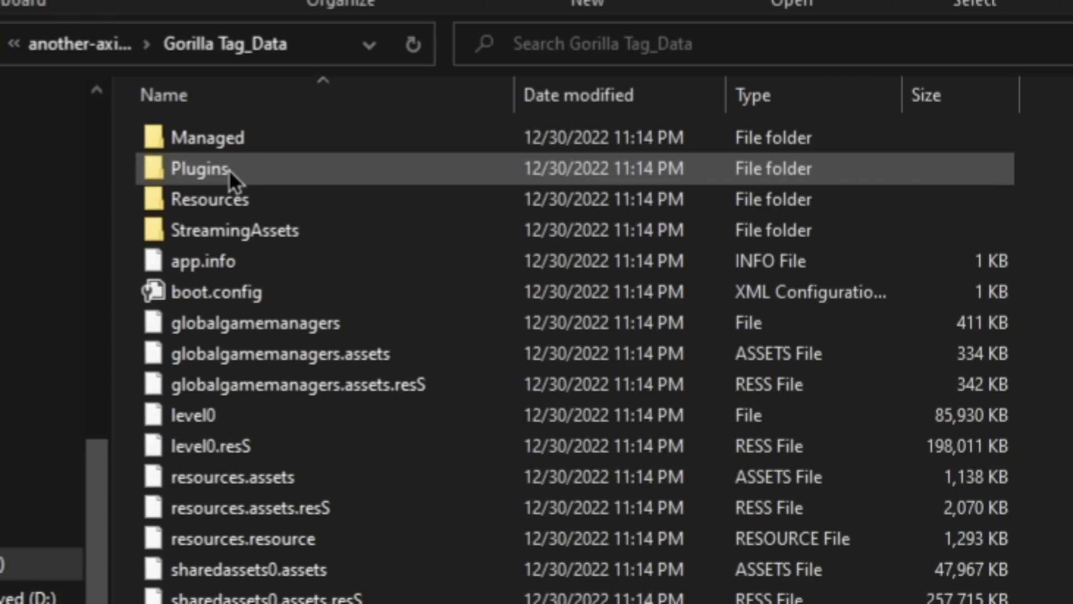
pyautogui.doubleClick(269, 149)
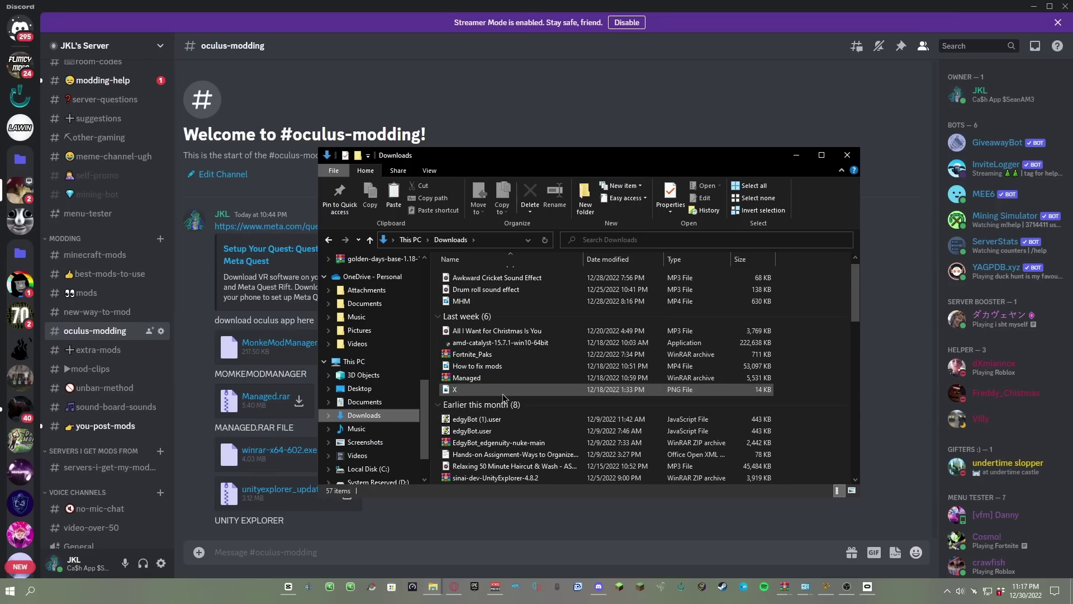
# - Open the Managed archive from Downloads, dismiss the WinRAR license notice, and copy all files inside its Managed folder
pyautogui.doubleClick(499, 389)
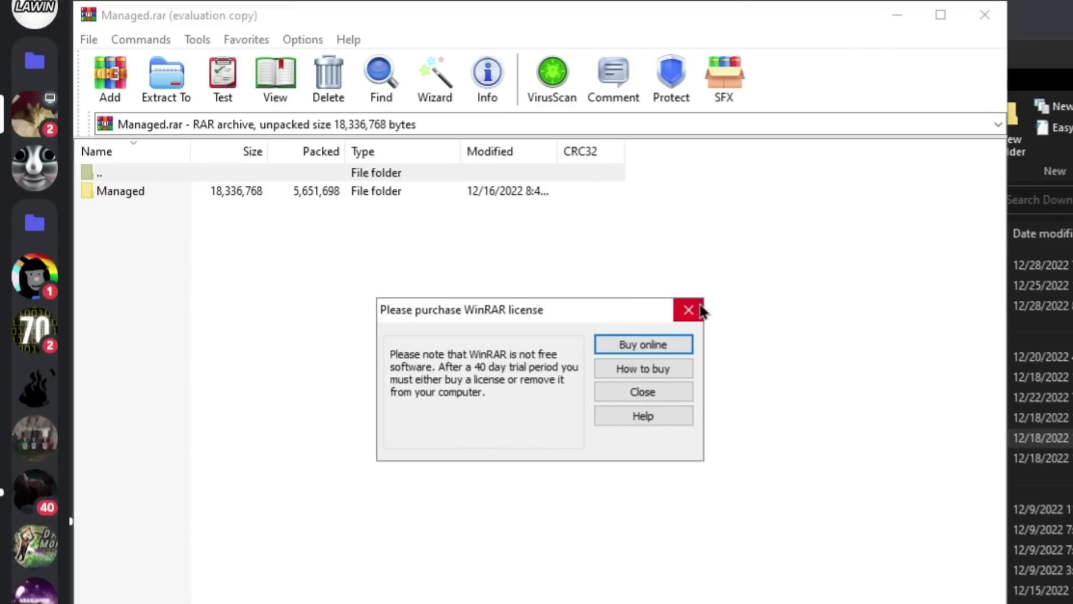
pyautogui.click(688, 311)
pyautogui.doubleClick(120, 191)
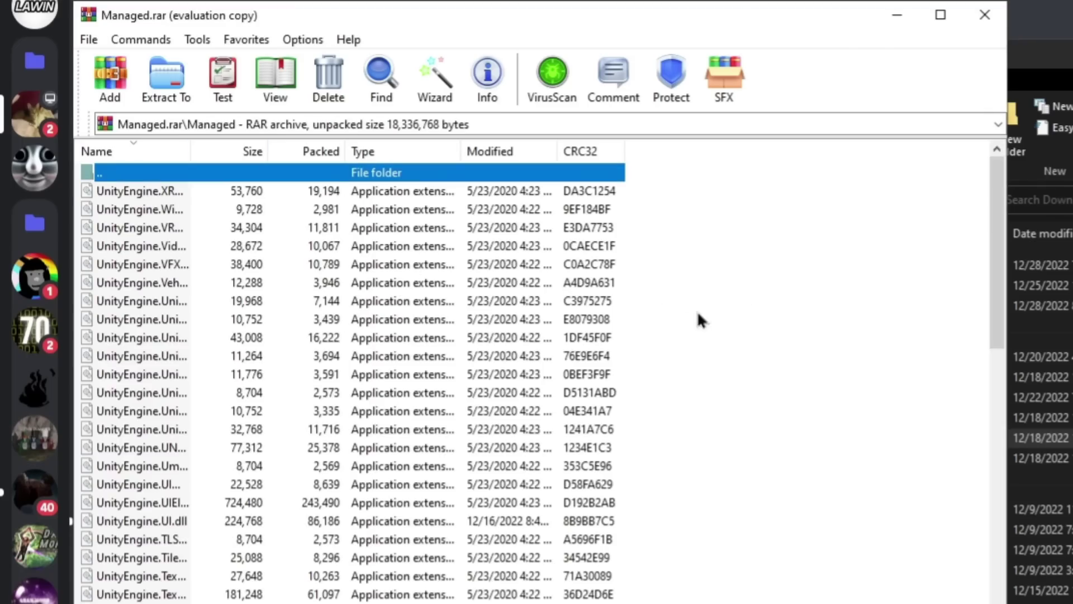
pyautogui.click(832, 227)
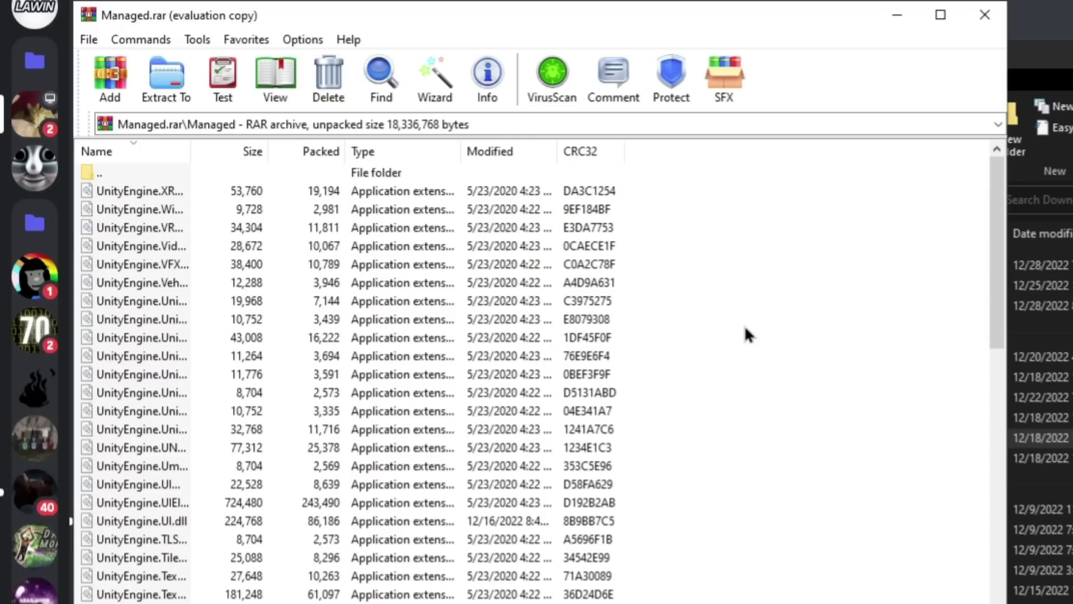
pyautogui.hotkey('ctrl', 'a')
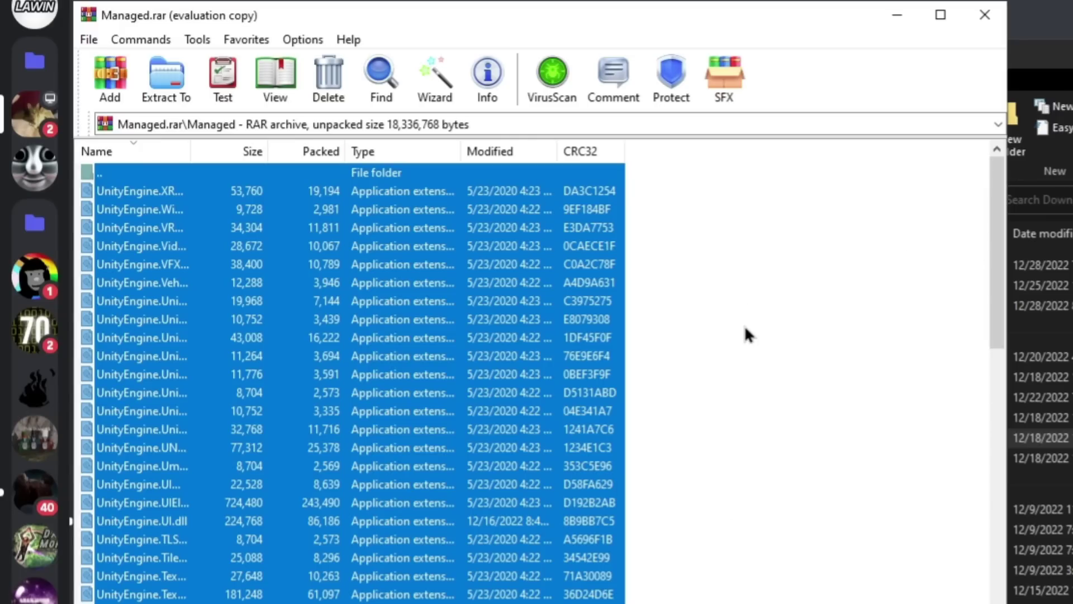
pyautogui.hotkey('ctrl', 'c')
# - Paste the copied archive files into the game's Gorilla Tag_Data\Managed folder in File Explorer, replacing the files with matching names
pyautogui.click(1039, 537)
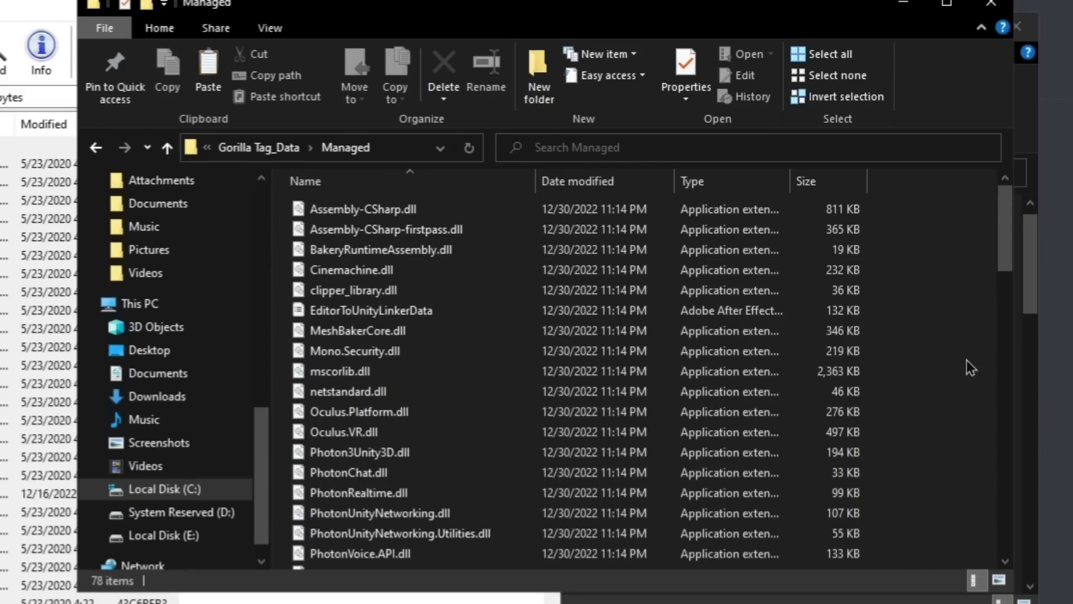
pyautogui.hotkey('ctrl', 'a')
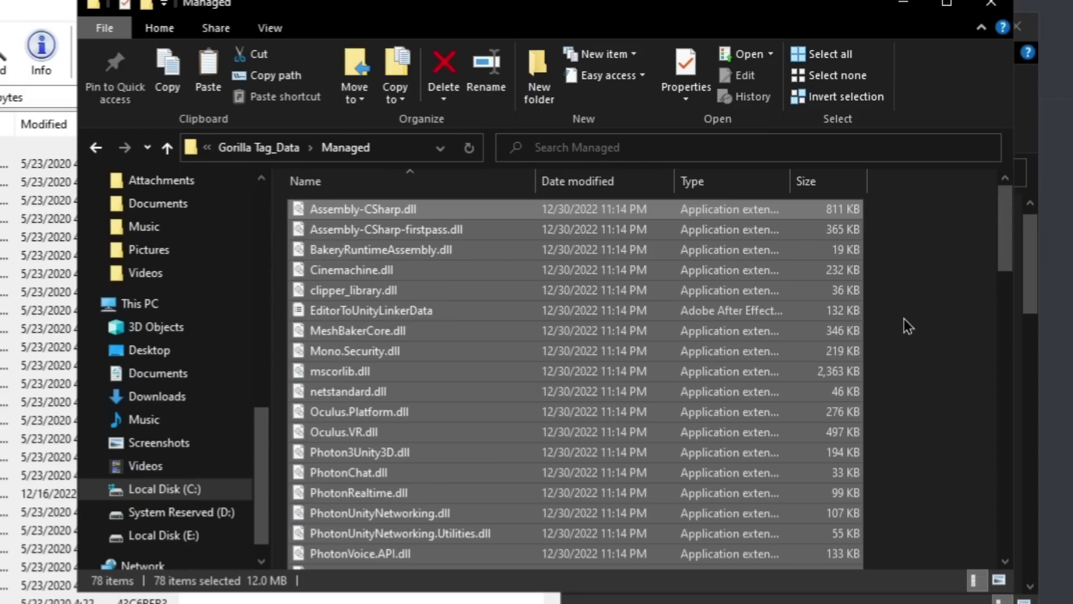
pyautogui.hotkey('ctrl', 'v')
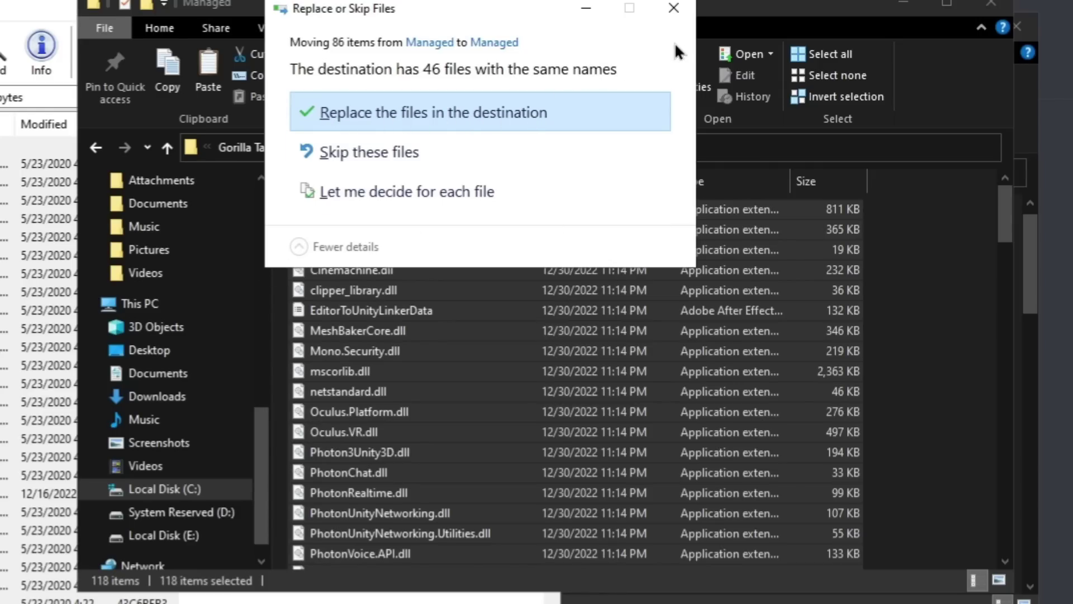
pyautogui.click(566, 119)
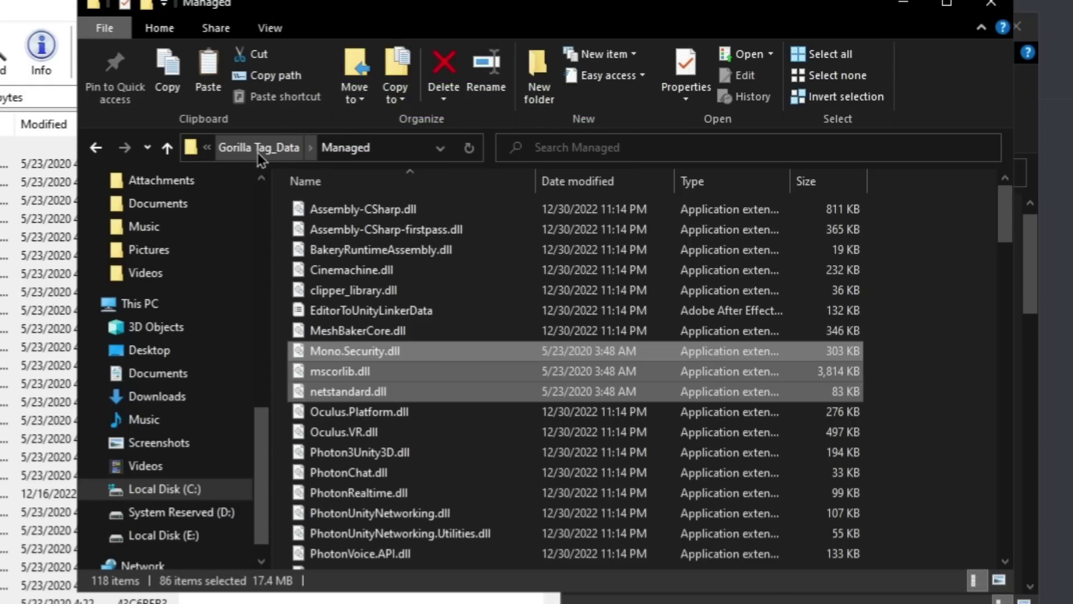
# - Go back to the another-axiom-gorilla-tag folder and open BepInEx\plugins
pyautogui.click(257, 153)
pyautogui.click(252, 153)
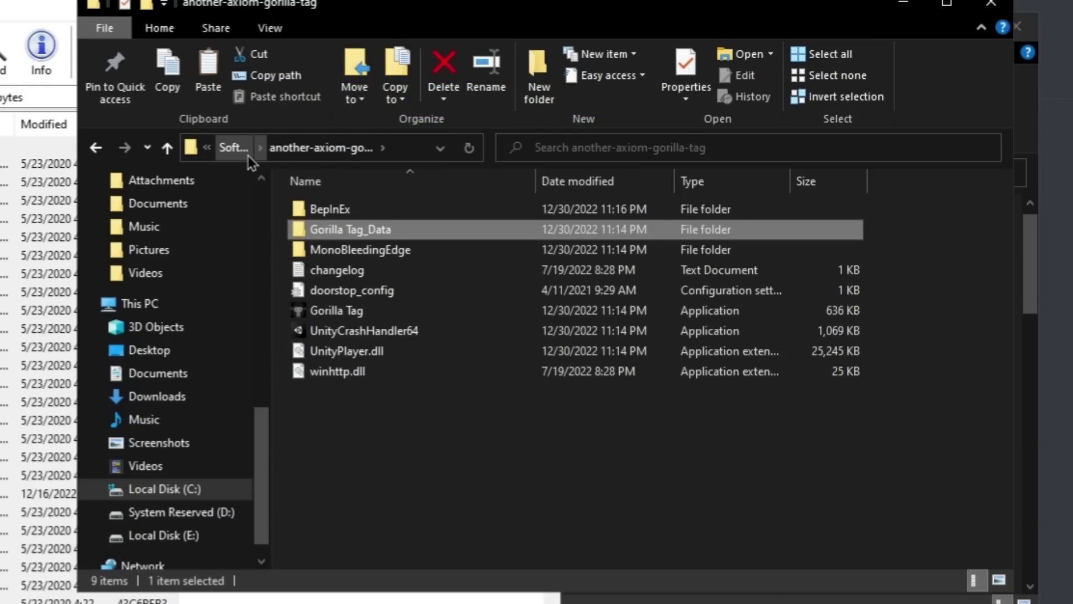
pyautogui.click(341, 216)
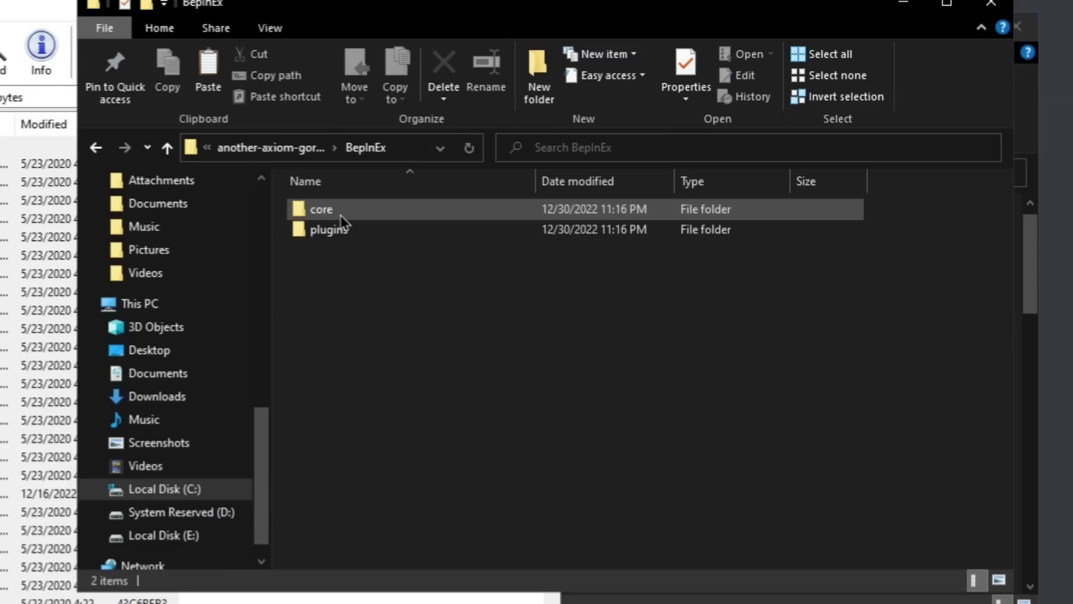
pyautogui.doubleClick(344, 234)
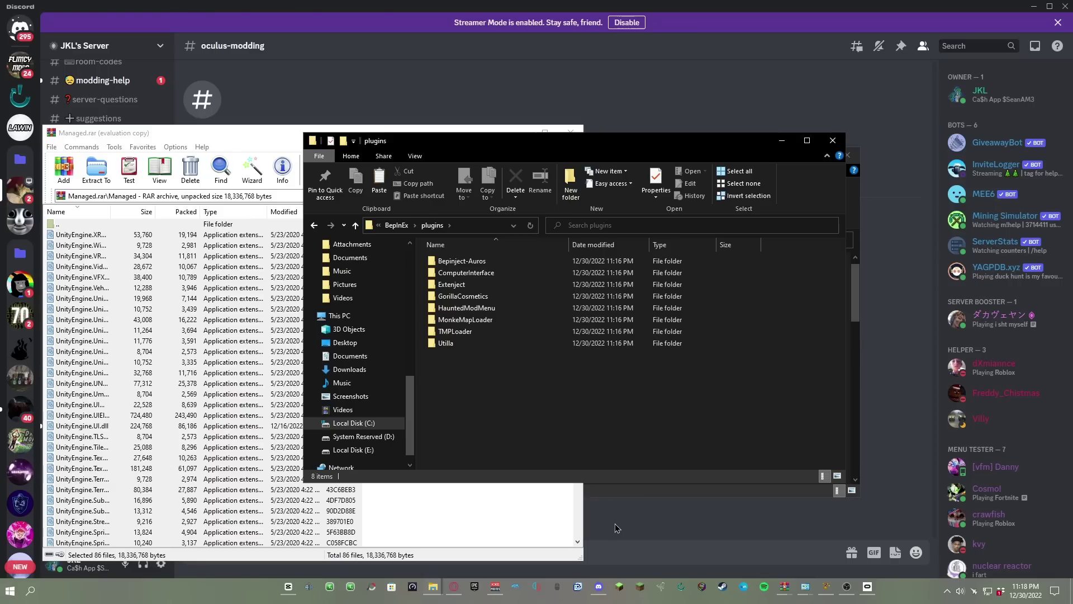
# - Switch to Discord, download unityexplorer_updated.7z, and open the unityexplorer updated folder inside the archive
pyautogui.click(572, 95)
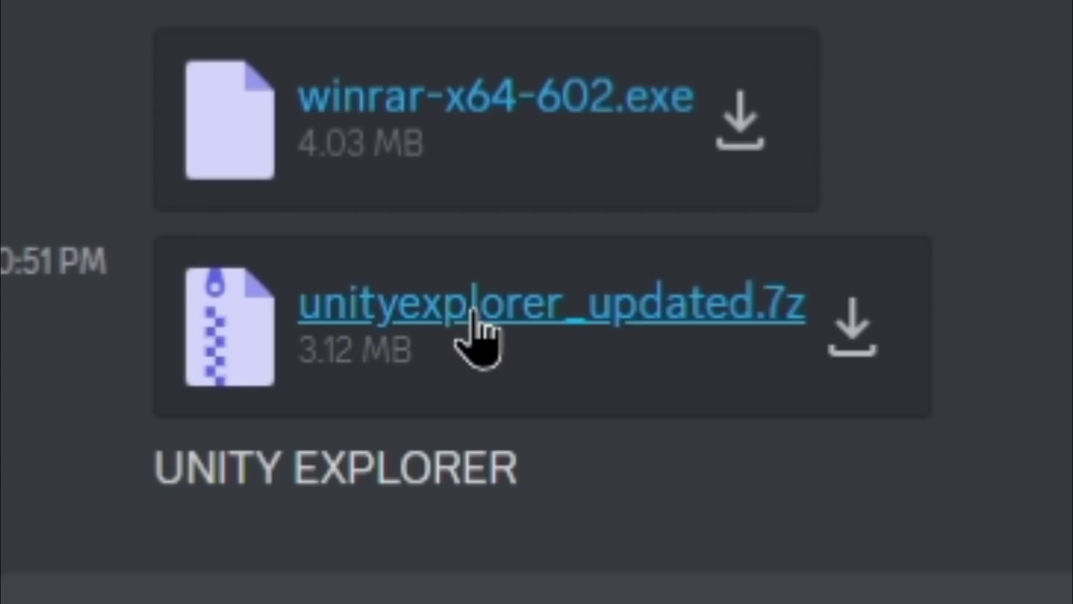
pyautogui.click(471, 314)
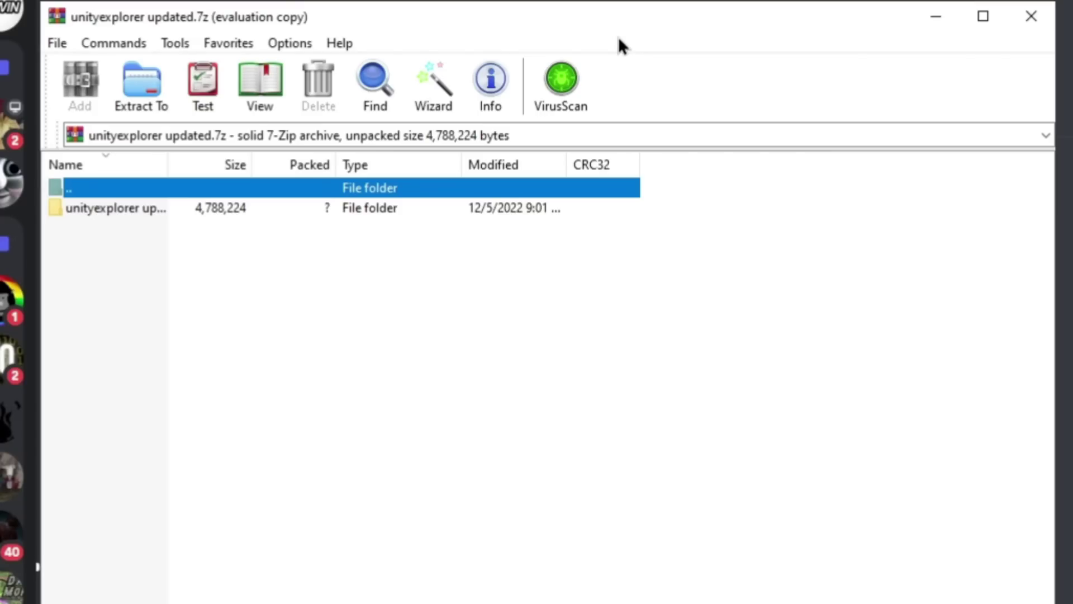
pyautogui.doubleClick(116, 210)
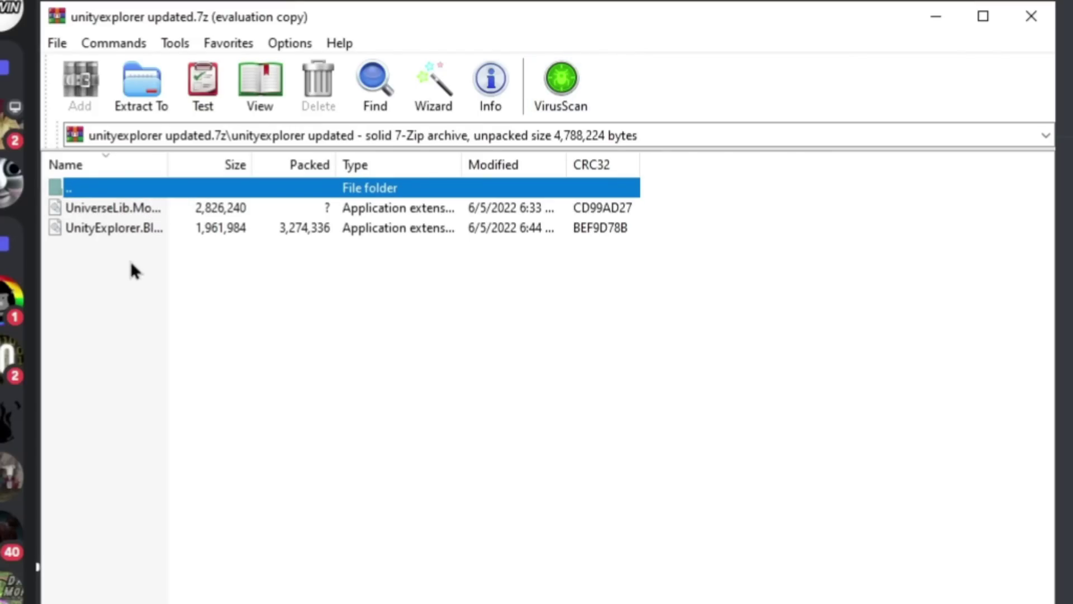
# - Copy UniverseLib.Mono.dll and UnityExplorer.BIE5.Mono.dll from the archive into the game's BepInEx\plugins folder
pyautogui.moveTo(177, 280); pyautogui.dragTo(144, 216)
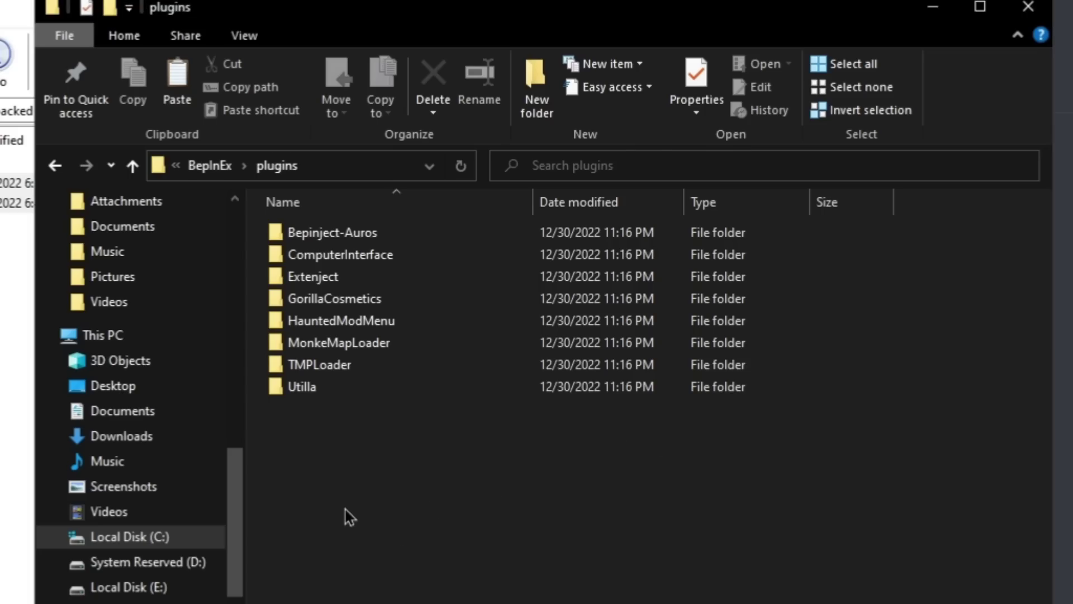
pyautogui.rightClick(454, 524)
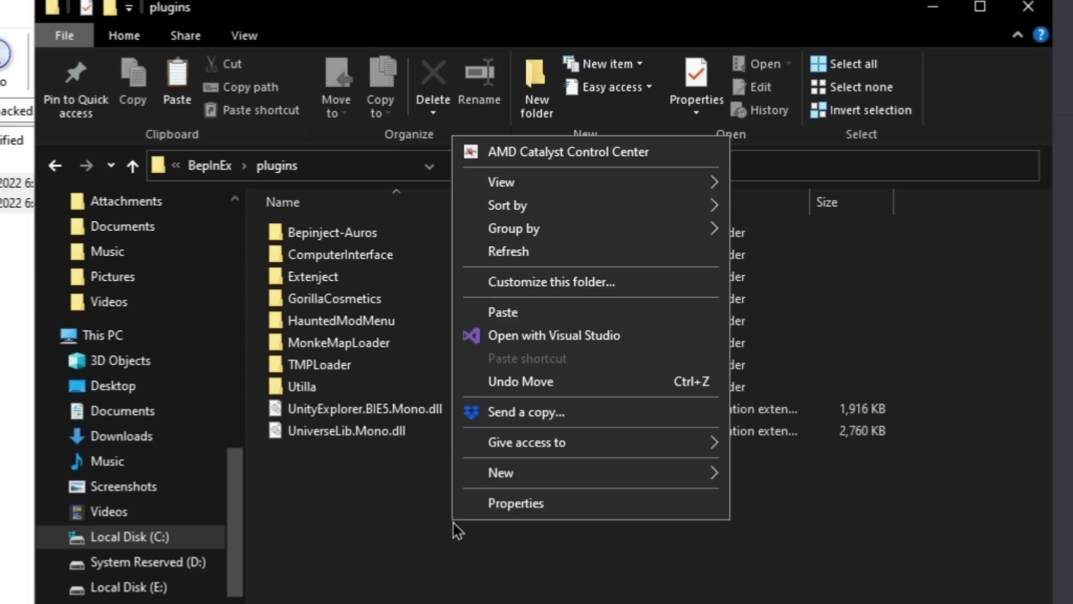
pyautogui.click(664, 572)
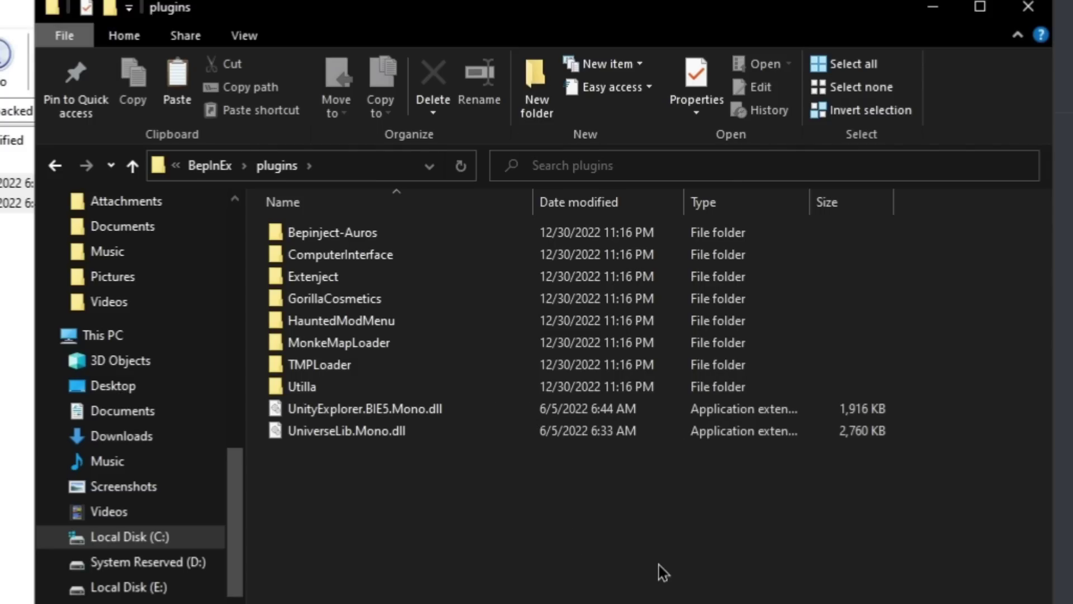